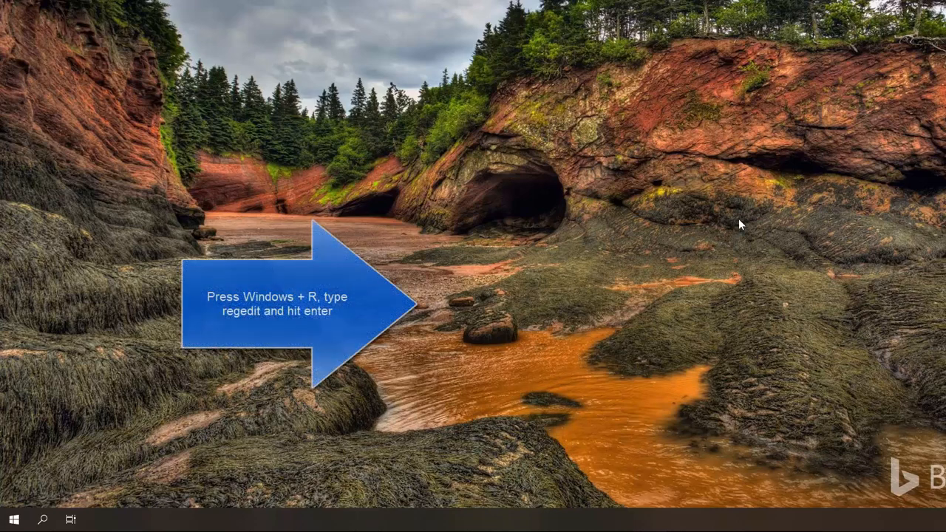
# Step: Launch Registry Editor by running regedit from the Run dialog
pyautogui.press('super+r')
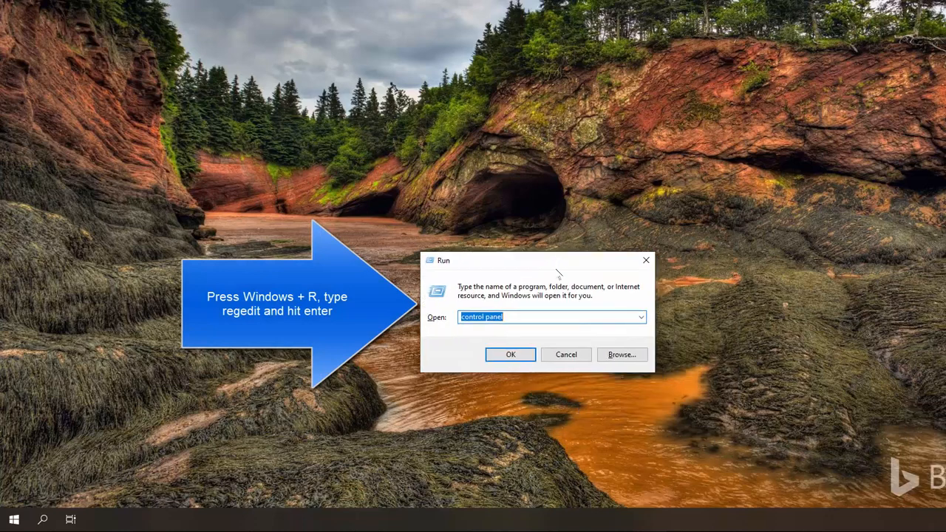
pyautogui.write('regedit')
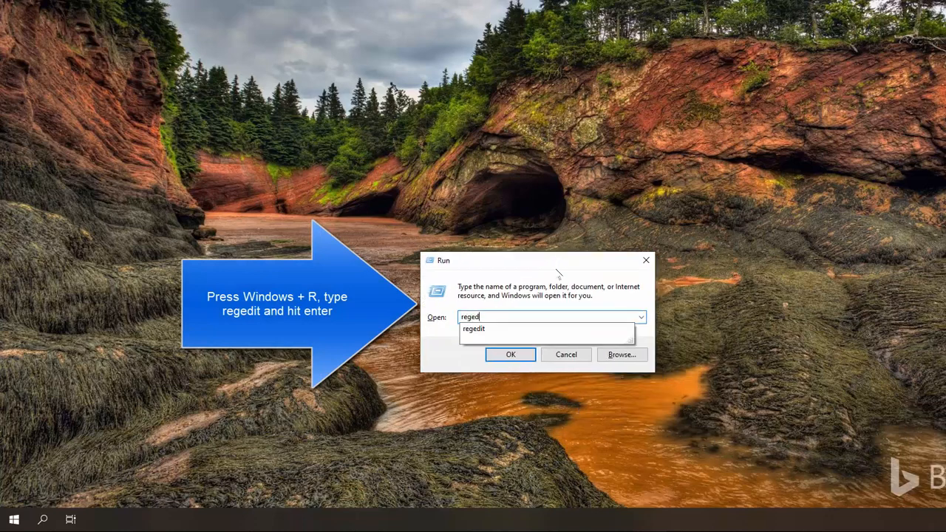
pyautogui.press('Return')
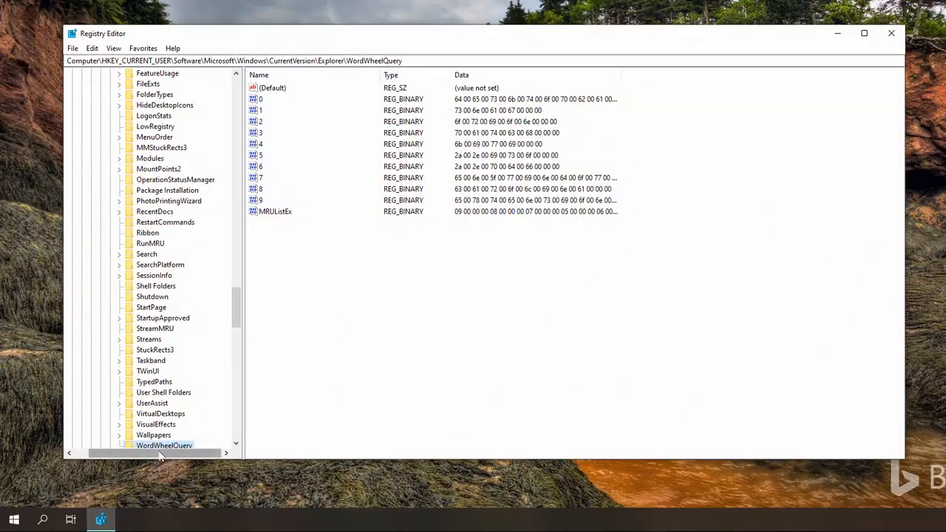
# Step: Navigate the key tree to HKEY_CURRENT_USER\AppEvents\EventLabels
pyautogui.press('Left')
pyautogui.press('Left')
pyautogui.press('Left')
pyautogui.press('Left')
pyautogui.press('Left')
pyautogui.press('Left')
pyautogui.press('Left')
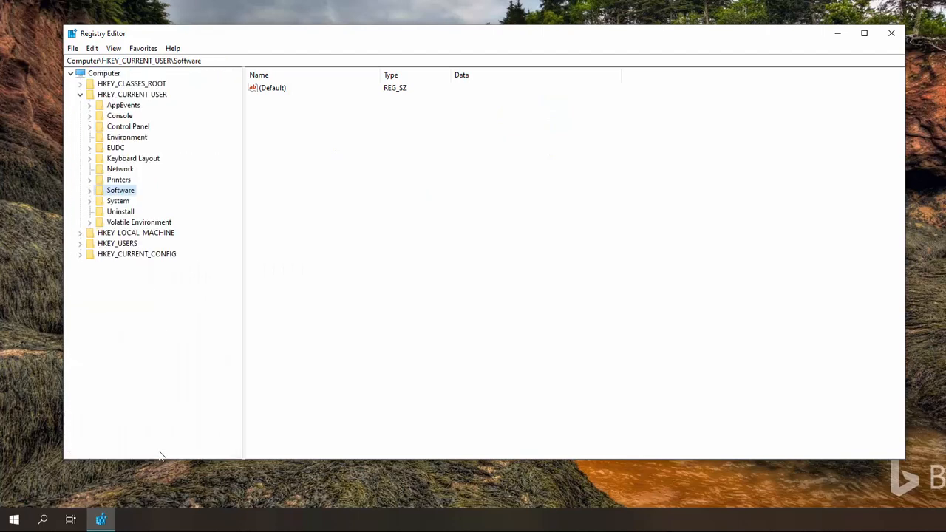
pyautogui.press('Left')
pyautogui.press('Left')
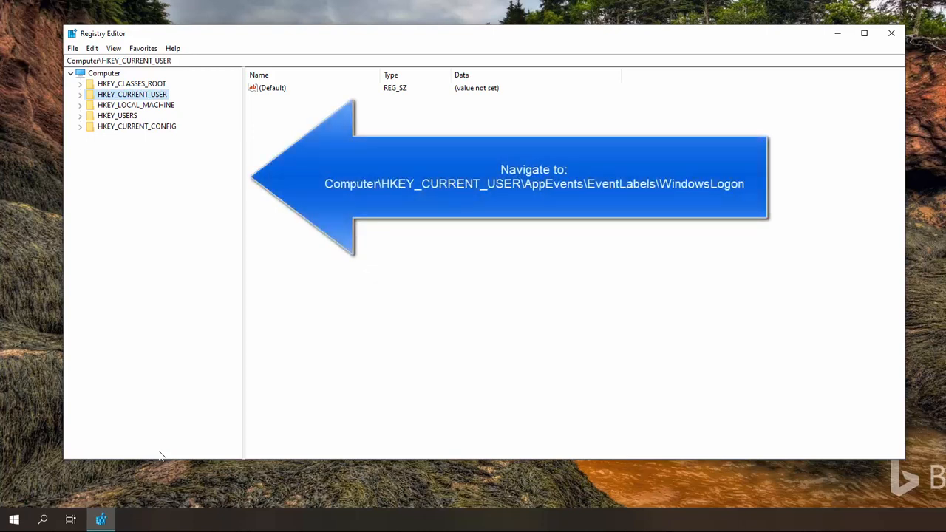
pyautogui.press('Right')
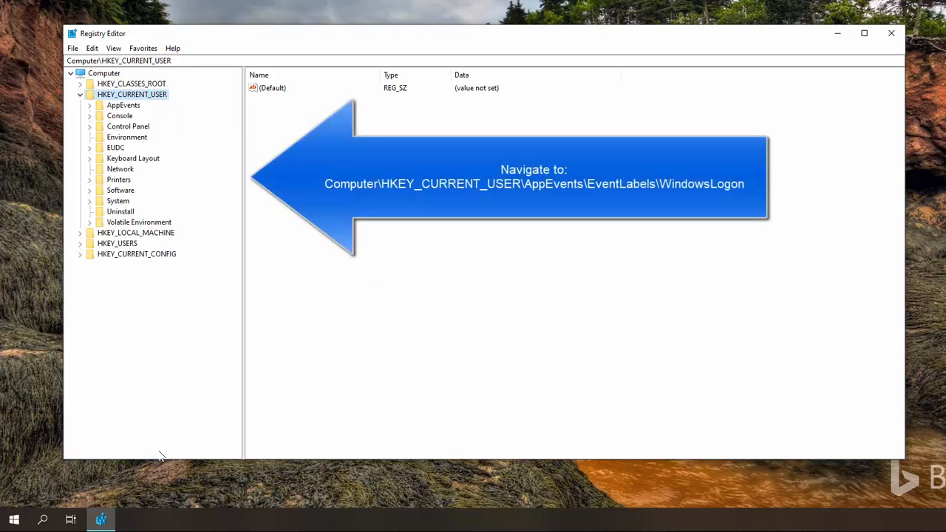
pyautogui.press('Down')
pyautogui.press('Right')
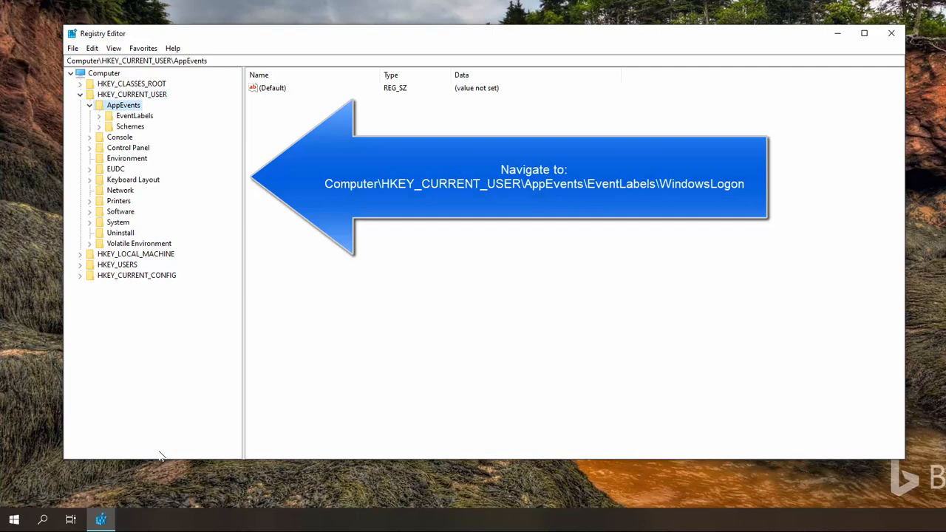
pyautogui.press('Down')
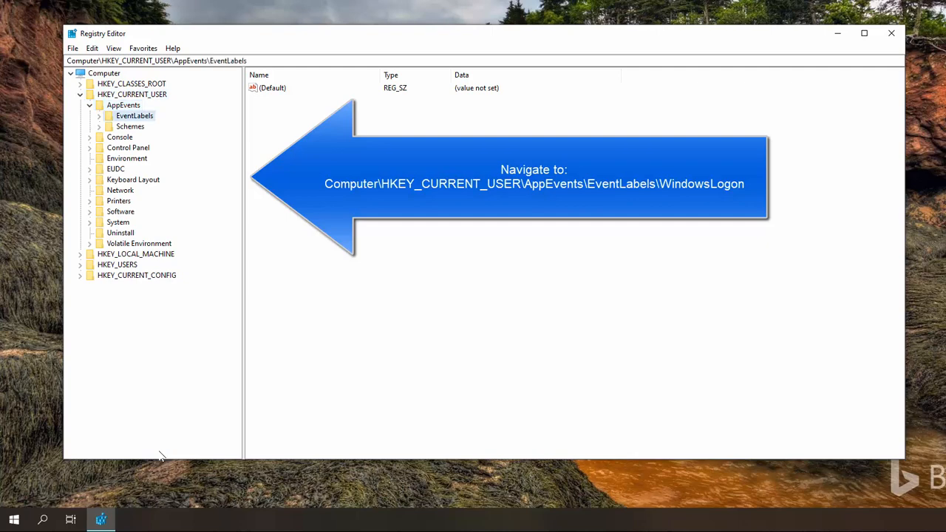
pyautogui.press('Right')
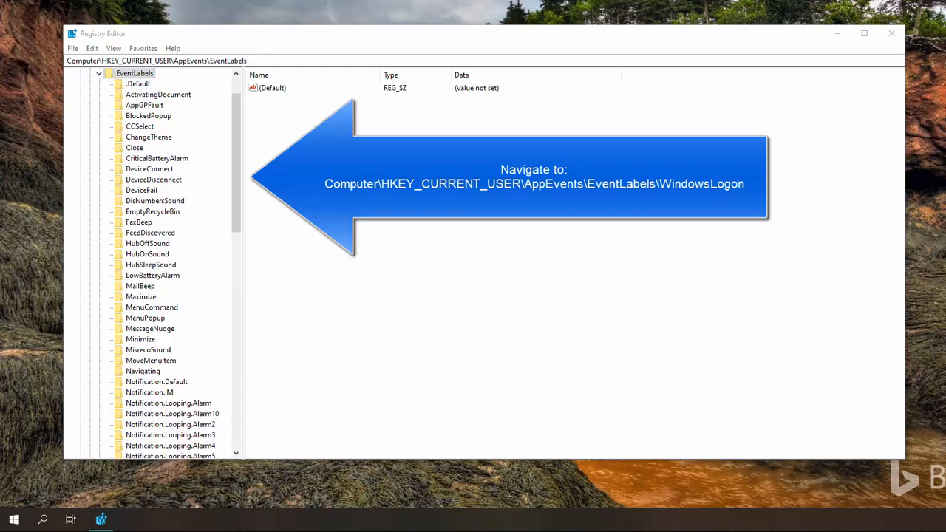
# Step: Select the WindowsLogon key under EventLabels to list its values
pyautogui.click(239, 182)
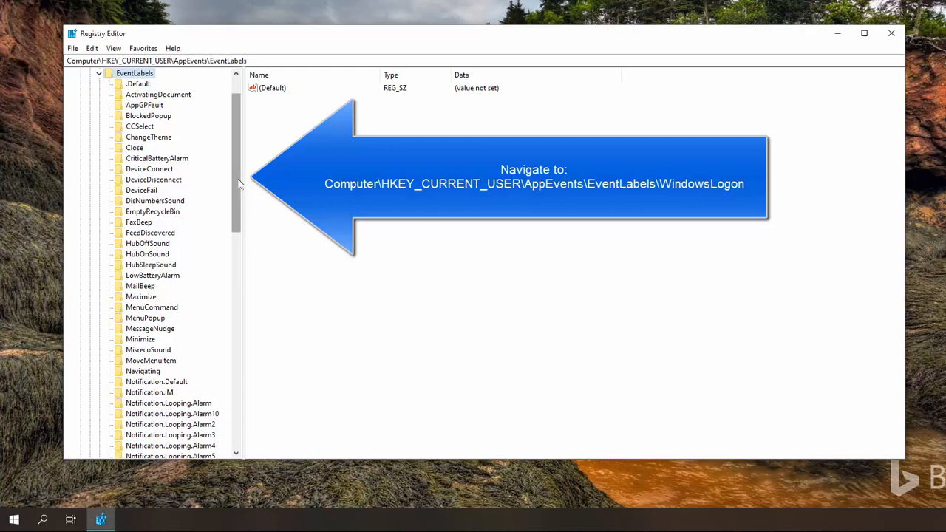
pyautogui.moveTo(239, 182); pyautogui.dragTo(238, 347)
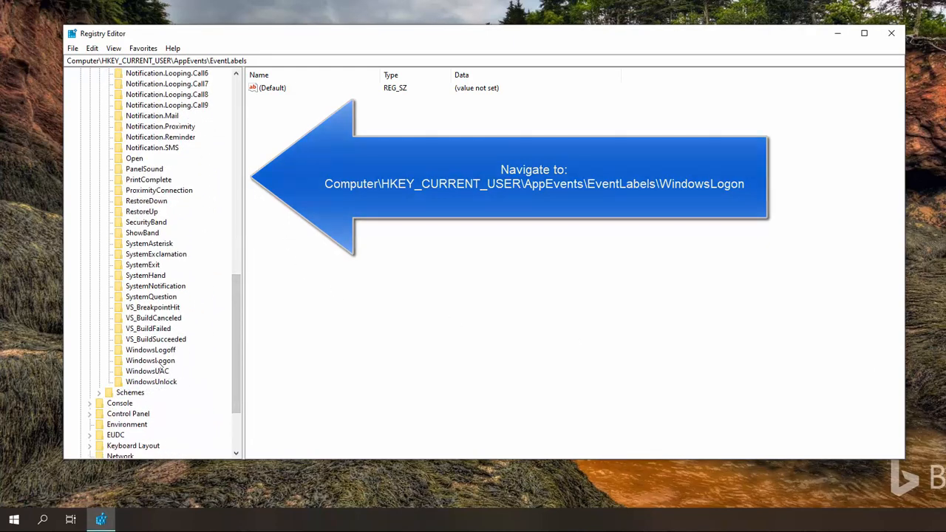
pyautogui.click(150, 360)
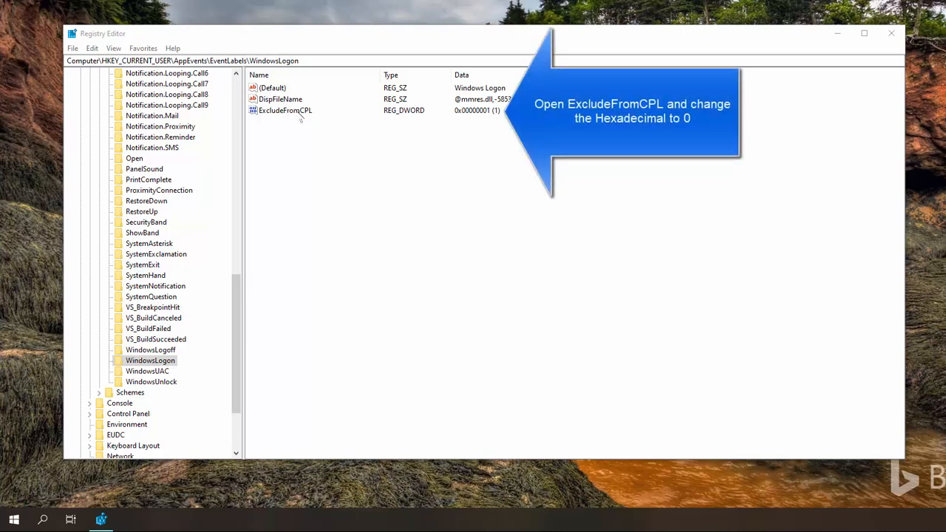
# Step: Set WindowsLogon's ExcludeFromCPL value data to 0 in Hexadecimal base
pyautogui.doubleClick(285, 110)
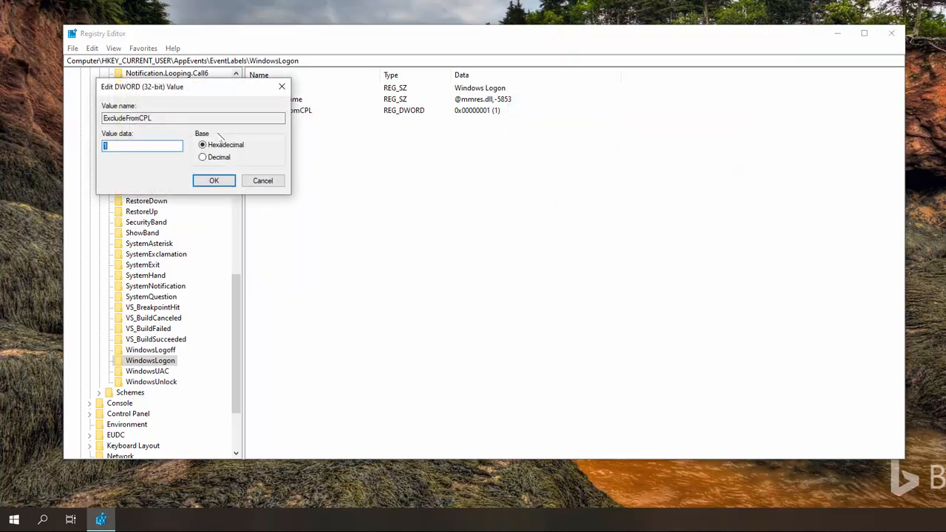
pyautogui.write('0')
pyautogui.click(214, 180)
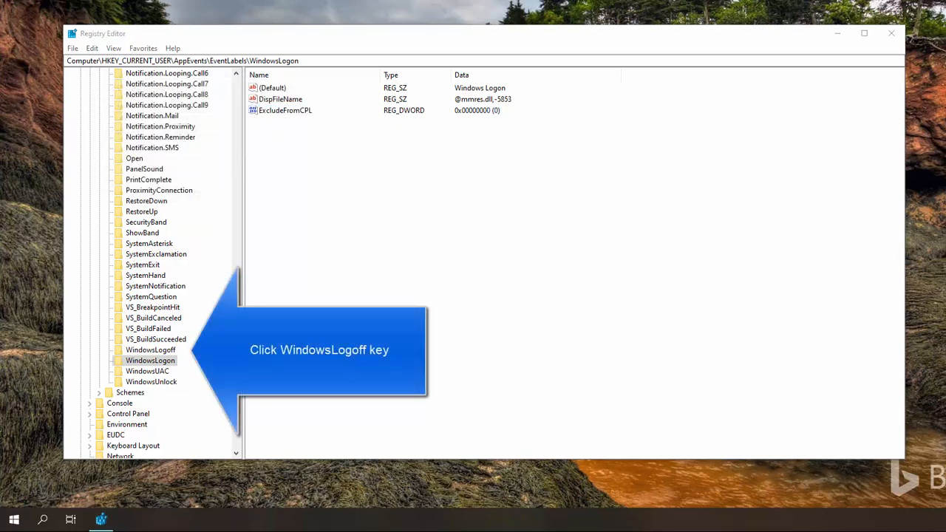
# Step: Set WindowsLogoff's ExcludeFromCPL value data to 0 in Hexadecimal base
pyautogui.click(170, 352)
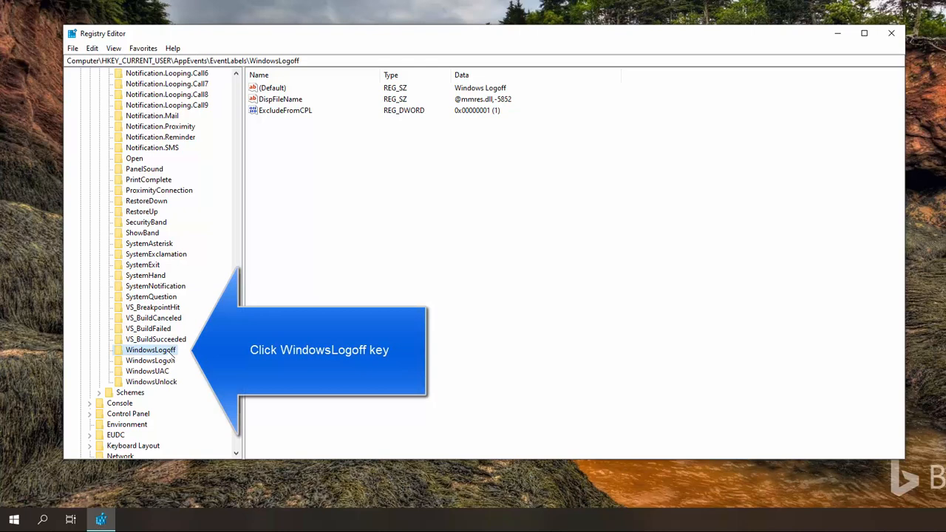
pyautogui.doubleClick(286, 111)
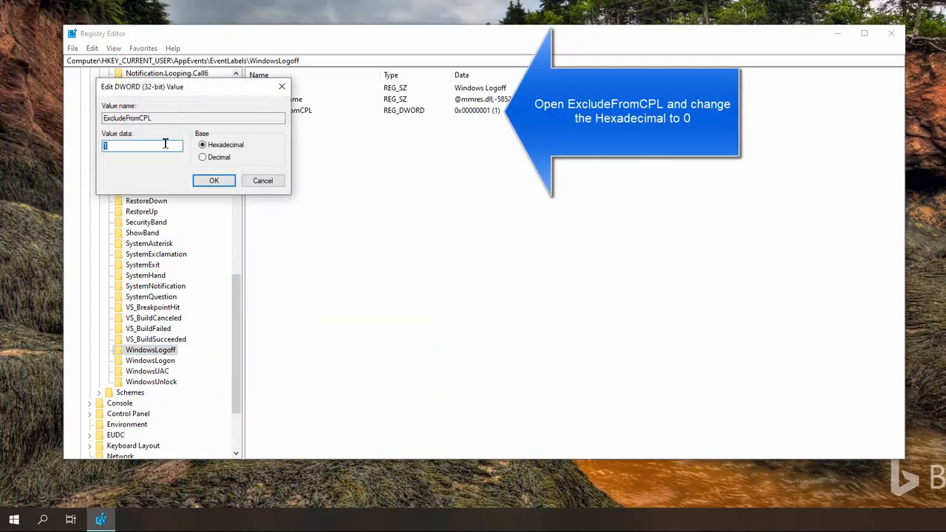
pyautogui.write('0')
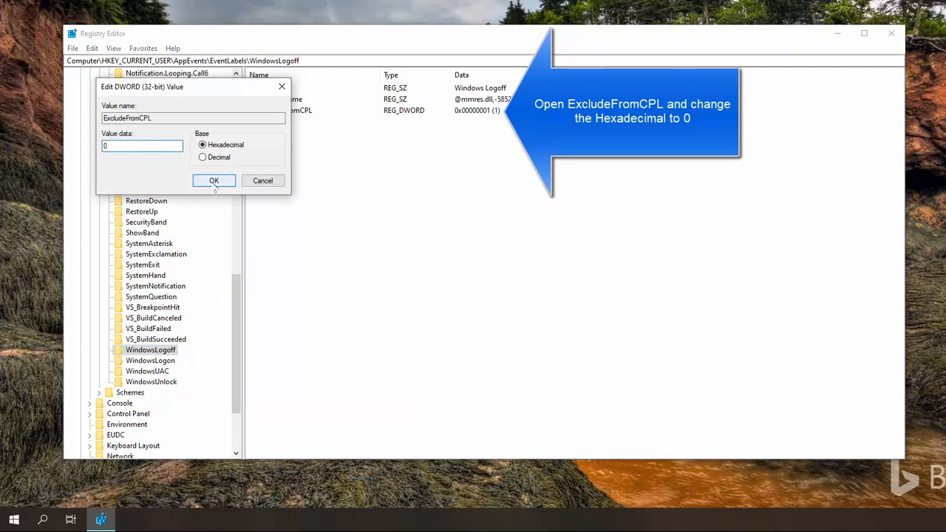
pyautogui.click(214, 180)
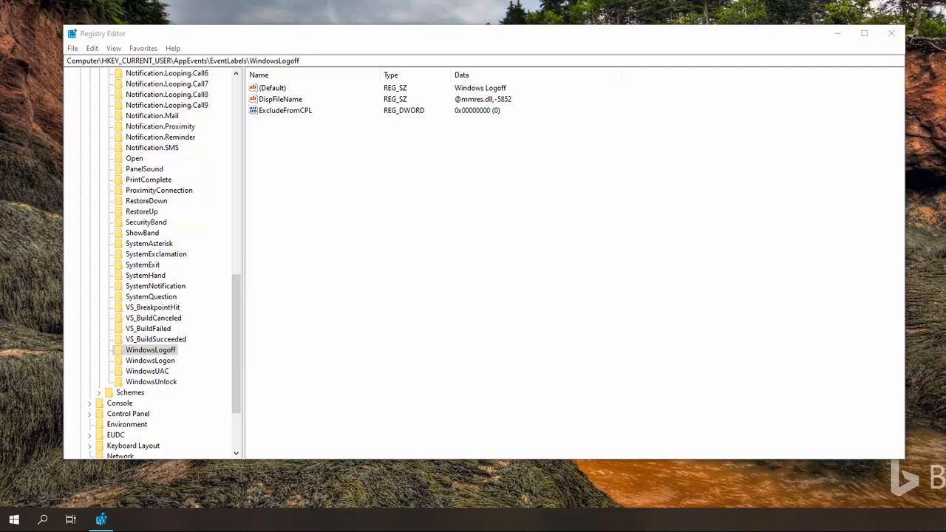
pyautogui.click(14, 520)
# Step: Search for "change system sounds" and open the Change system sounds result
pyautogui.click(42, 519)
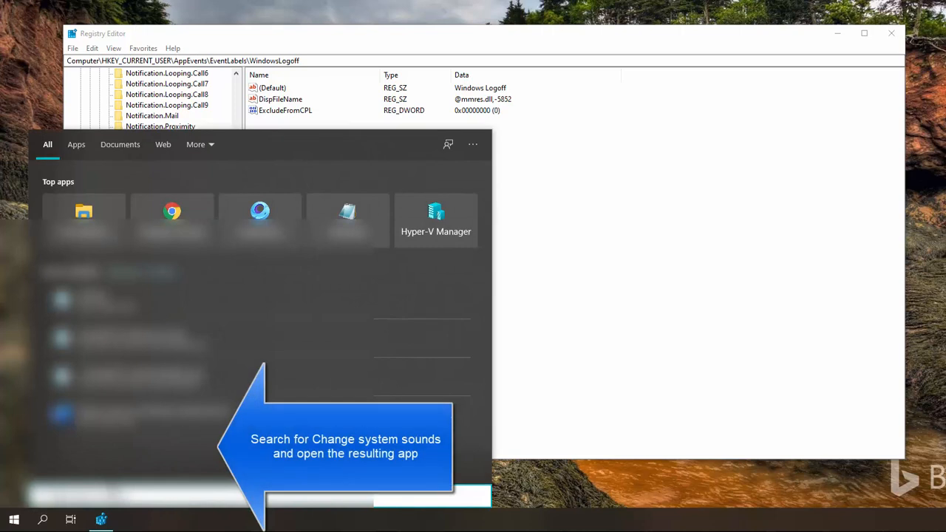
pyautogui.write('c')
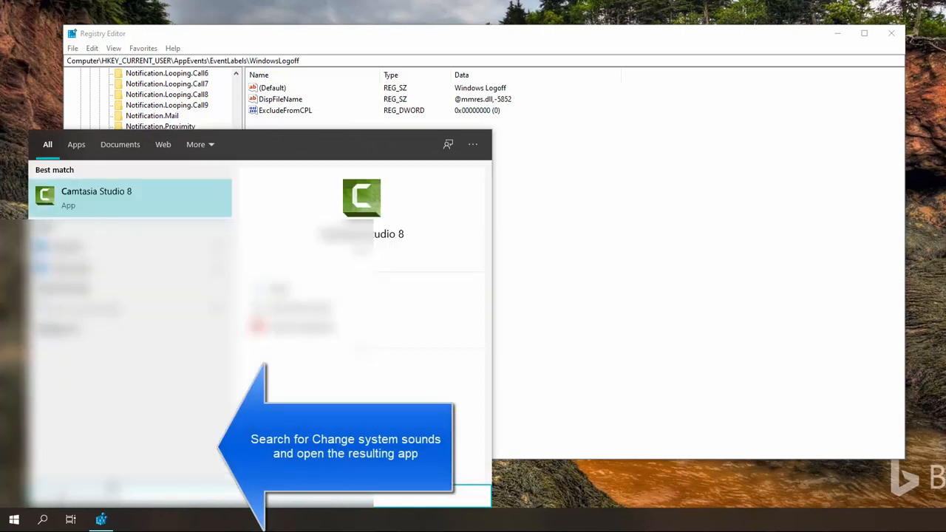
pyautogui.write('han')
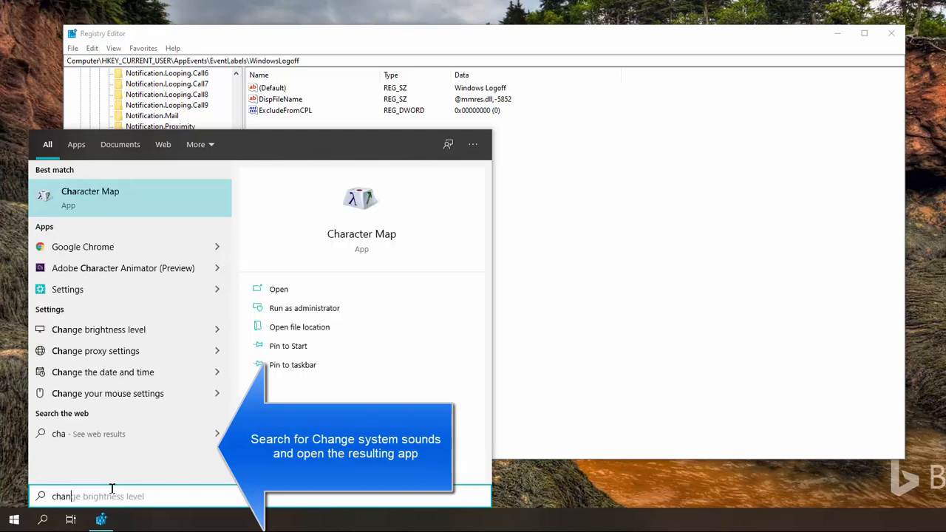
pyautogui.write('ge windows')
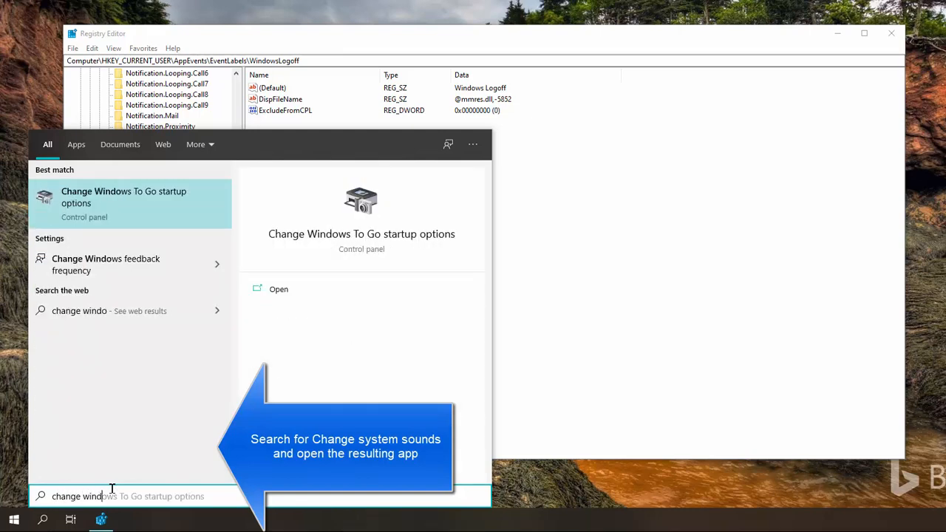
pyautogui.press('BackSpace')
pyautogui.press('BackSpace')
pyautogui.press('BackSpace')
pyautogui.write('system ')
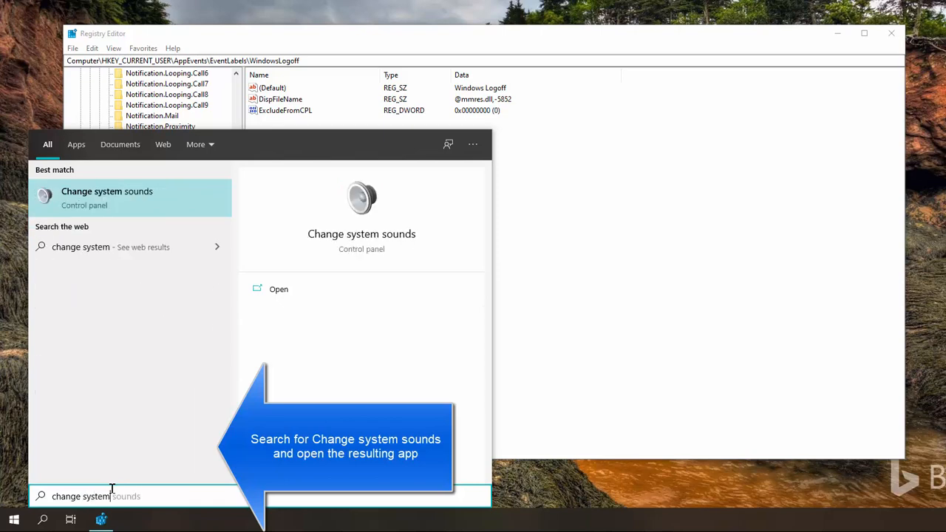
pyautogui.write('soun')
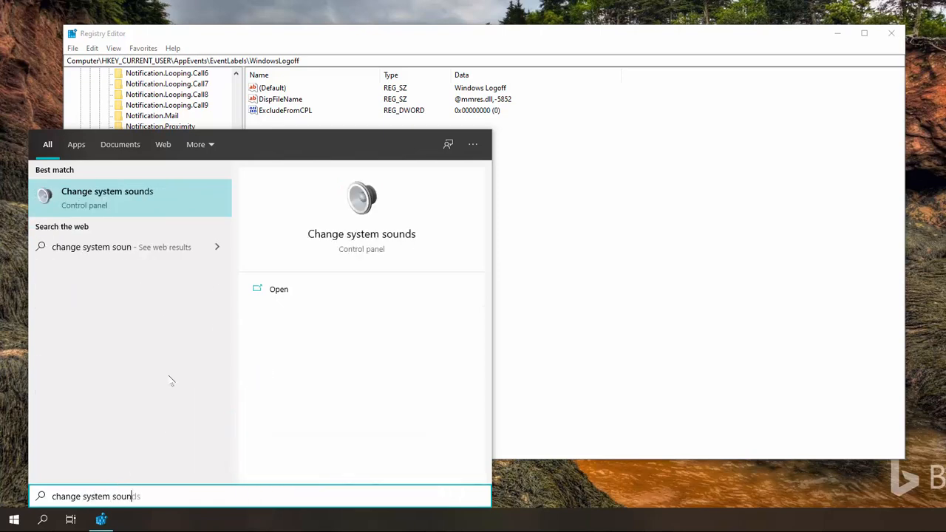
pyautogui.click(133, 198)
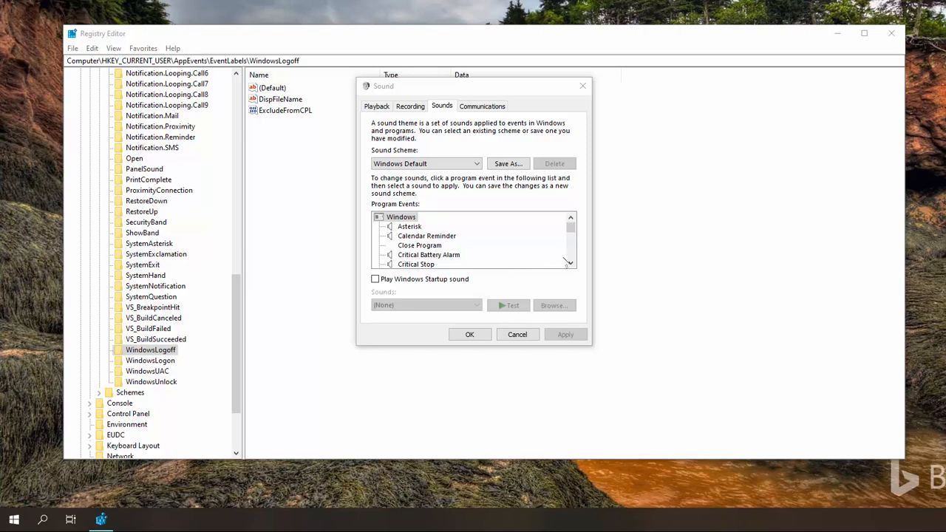
# Step: Select the Windows Logon program event (Windows Logon.wav) and test its sound
pyautogui.click(570, 262)
pyautogui.click(570, 262)
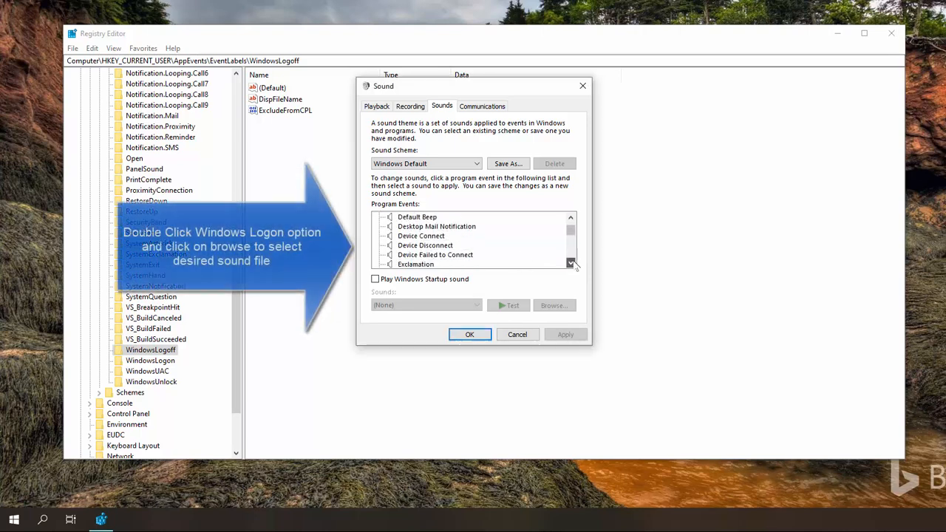
pyautogui.click(570, 262)
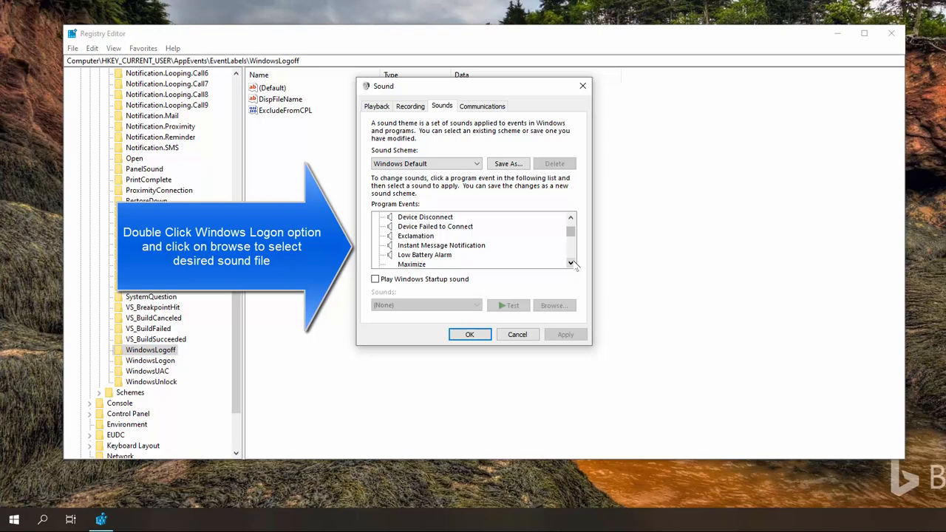
pyautogui.click(570, 262)
pyautogui.click(570, 262)
pyautogui.click(571, 263)
pyautogui.moveTo(573, 263); pyautogui.dragTo(575, 264)
pyautogui.click(570, 262)
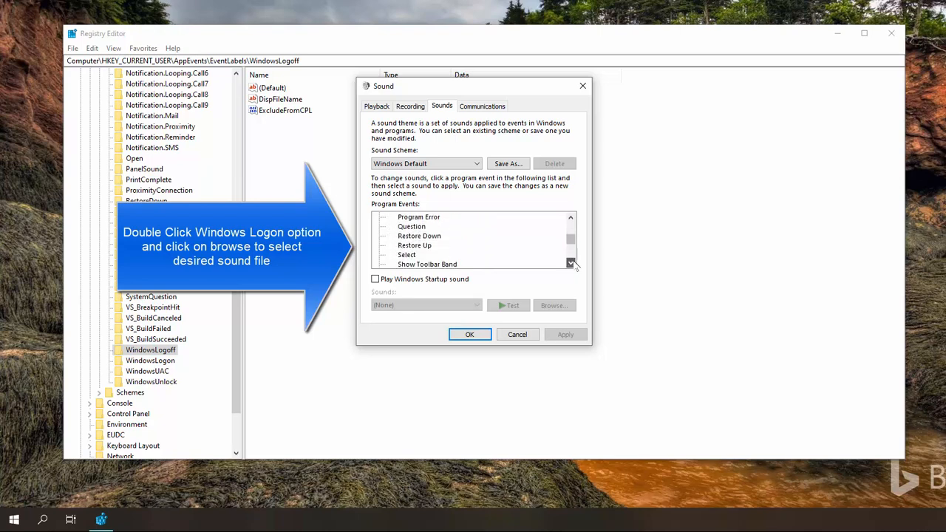
pyautogui.click(571, 263)
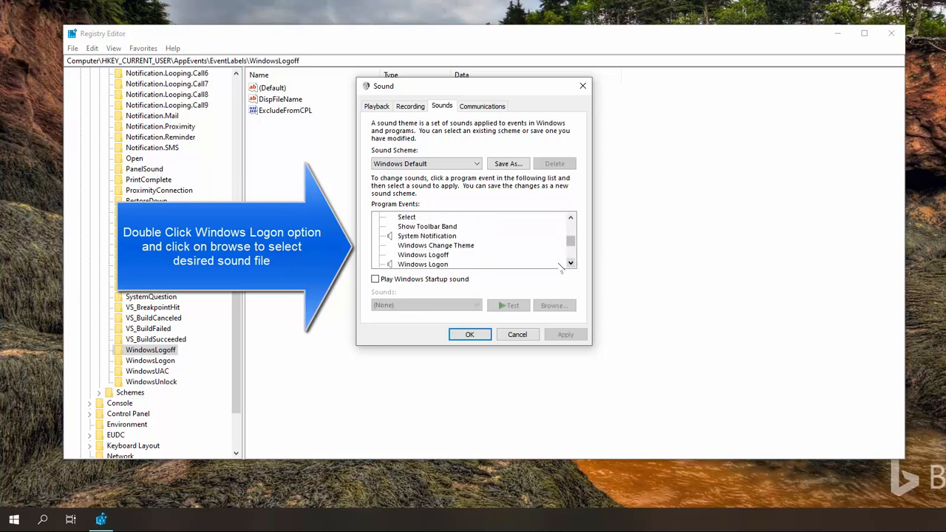
pyautogui.click(571, 263)
pyautogui.click(423, 254)
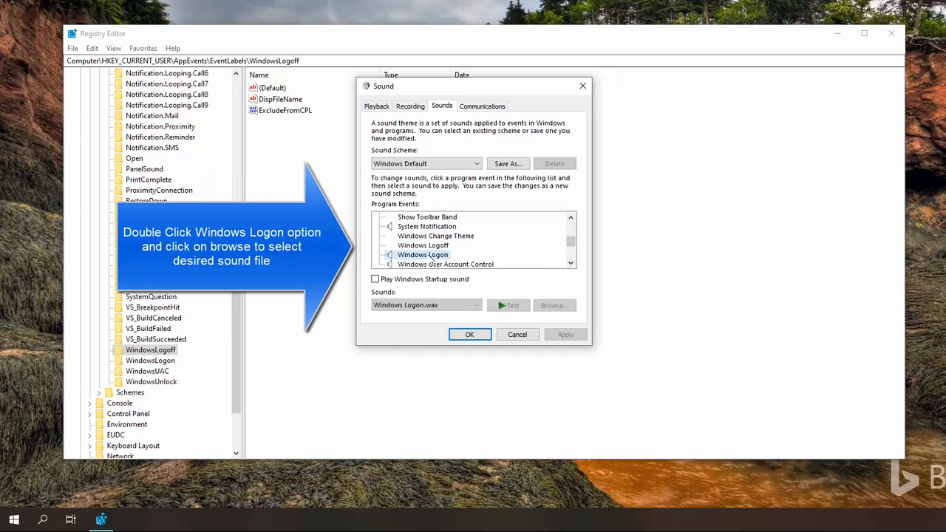
pyautogui.click(510, 304)
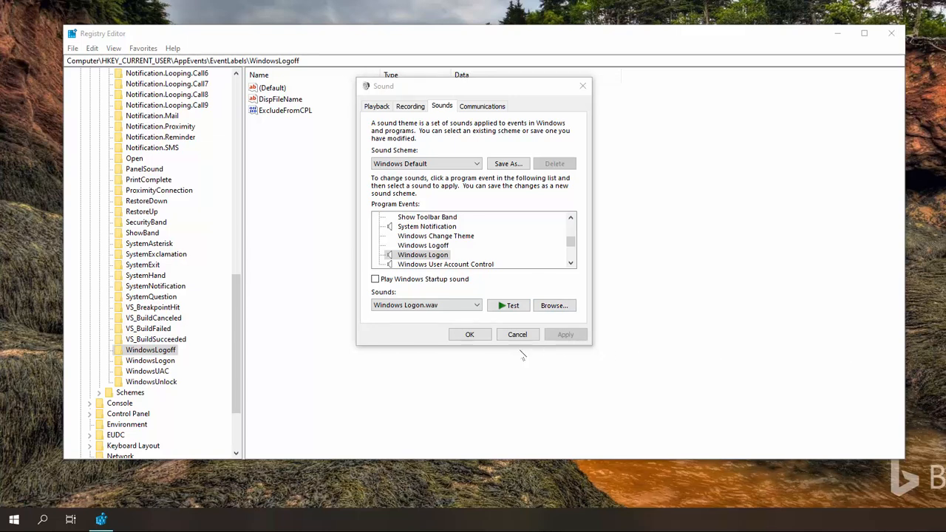
pyautogui.click(553, 306)
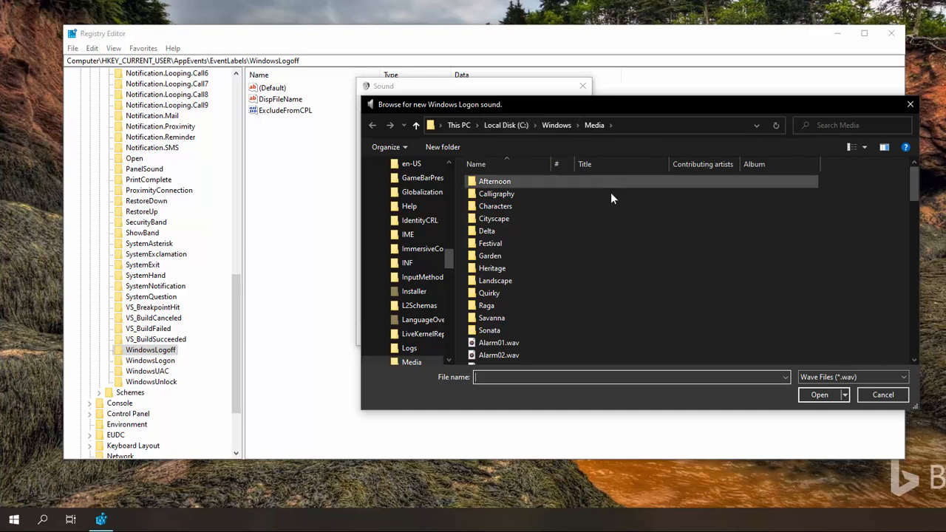
pyautogui.click(872, 394)
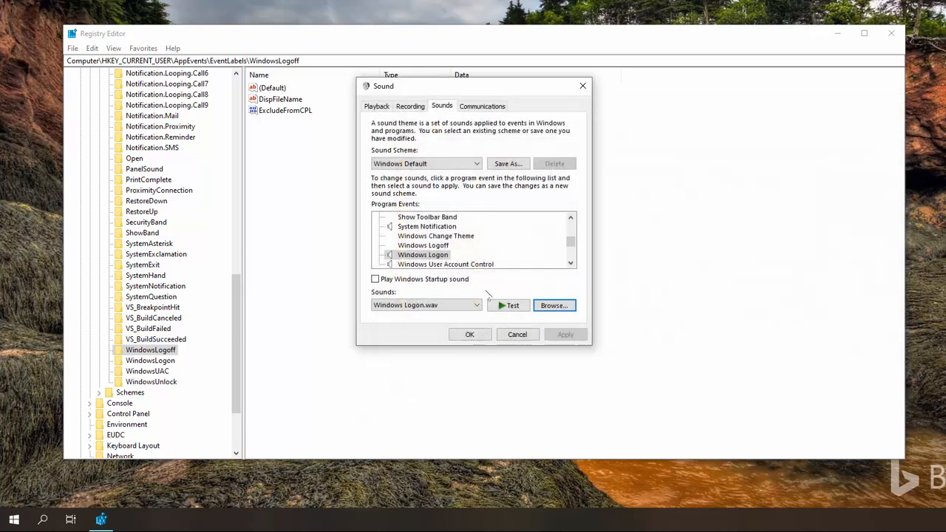